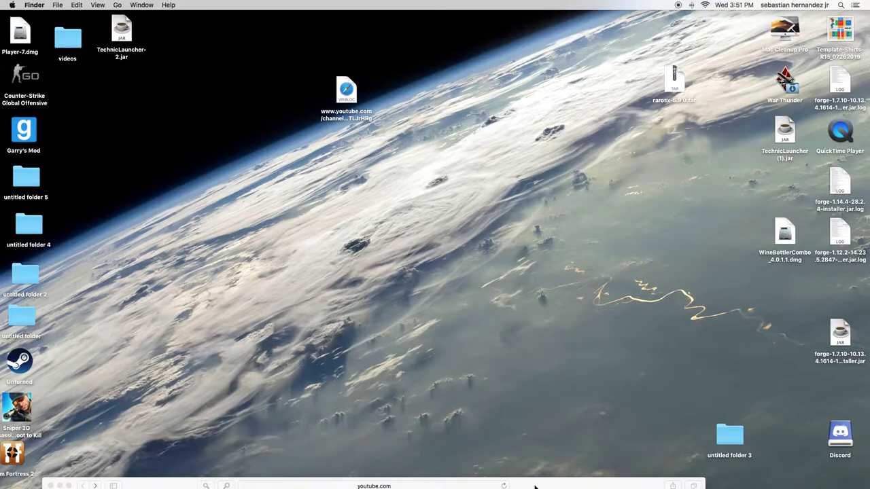
Bring up the browser and unsubscribe from the Jason Carter YouTube channel
drag(536, 485, 543, 163)
click(481, 163)
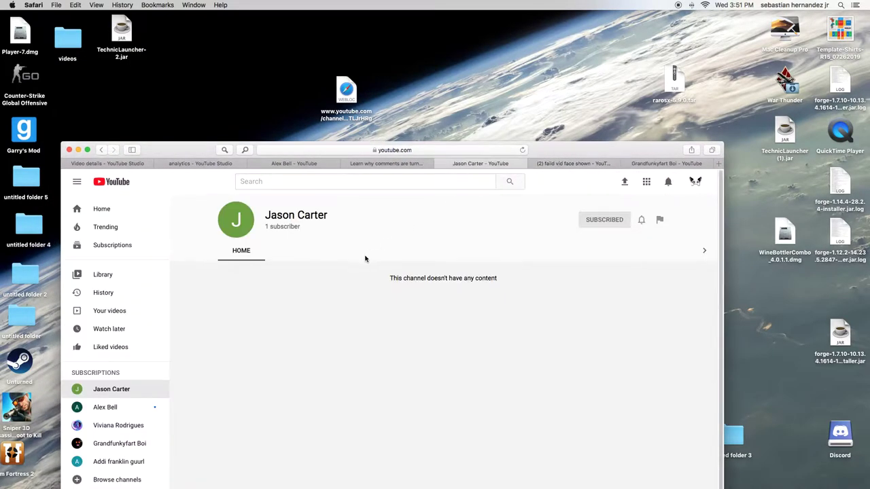
click(620, 221)
click(427, 408)
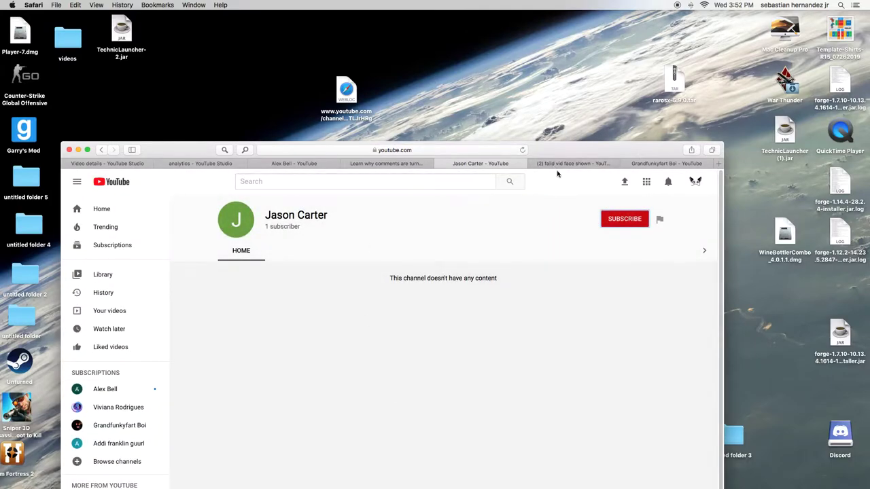
Lower the browser, briefly switch to another open channel page, then hide the browser again
drag(561, 168, 564, 488)
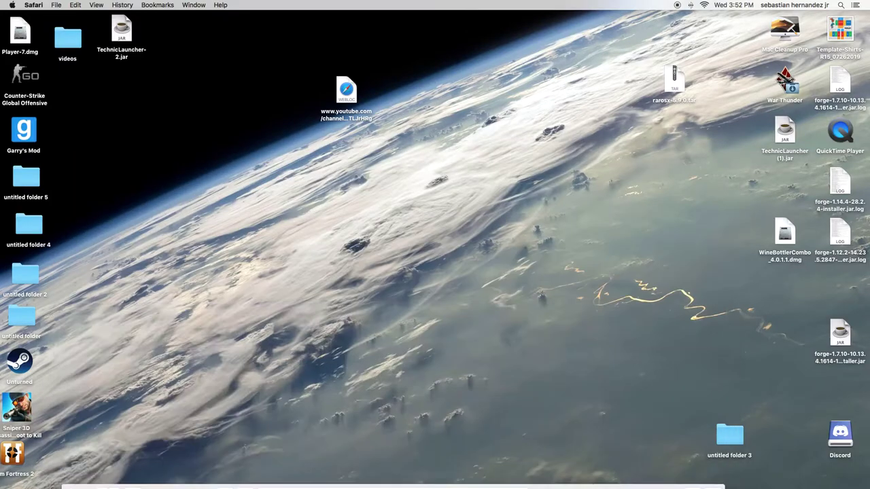
mouse_move(579, 487)
mouse_down()
mouse_move(657, 255)
mouse_move(639, 306)
mouse_move(637, 463)
mouse_up()
key(ctrl+Tab)
key(ctrl+Tab)
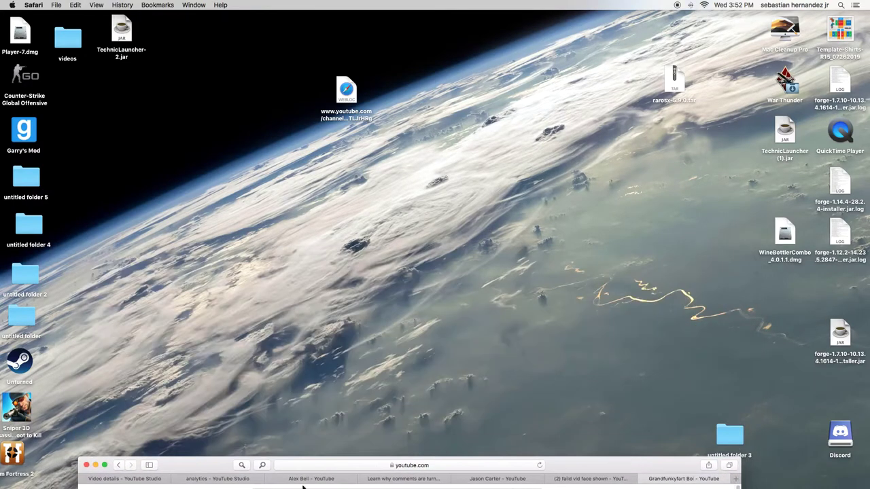
drag(495, 467, 524, 486)
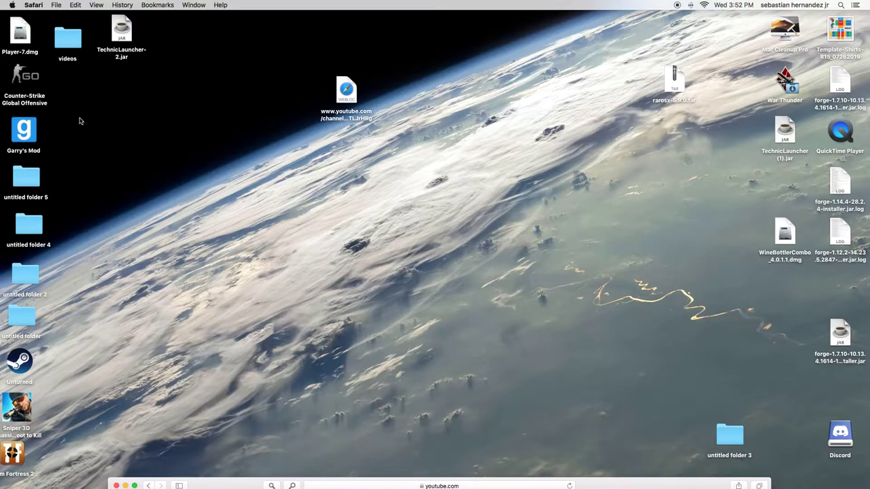
Turn the system volume up and launch Counter-Strike: Global Offensive from its desktop icon
click(6, 84)
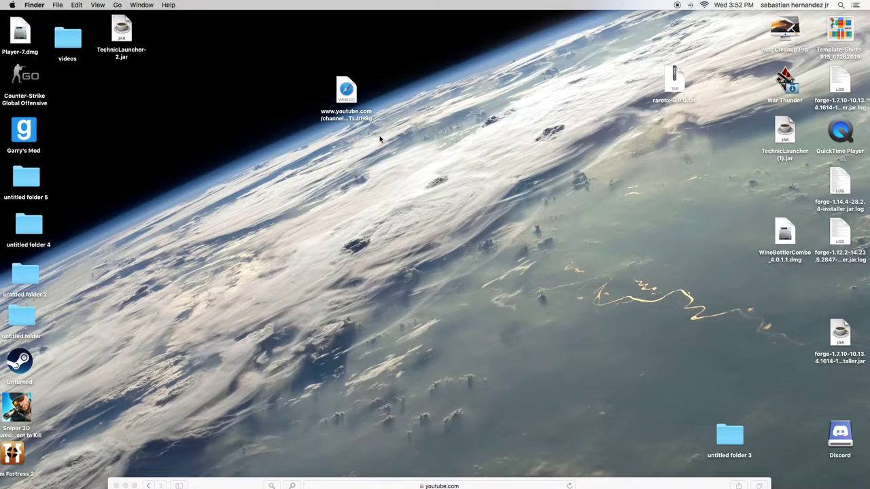
key(XF86AudioRaiseVolume)
key(XF86AudioRaiseVolume)
key(XF86AudioRaiseVolume)
key(XF86AudioRaiseVolume)
key(XF86AudioRaiseVolume)
key(XF86AudioRaiseVolume)
click(26, 77)
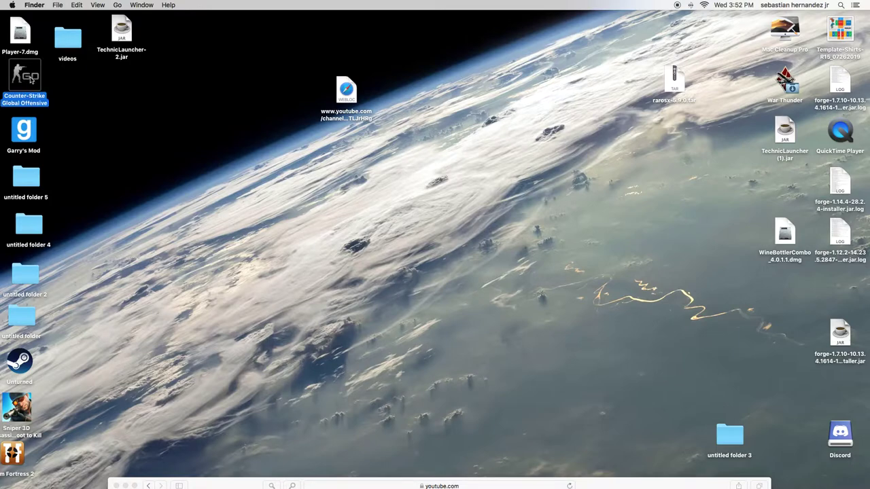
double_click(30, 81)
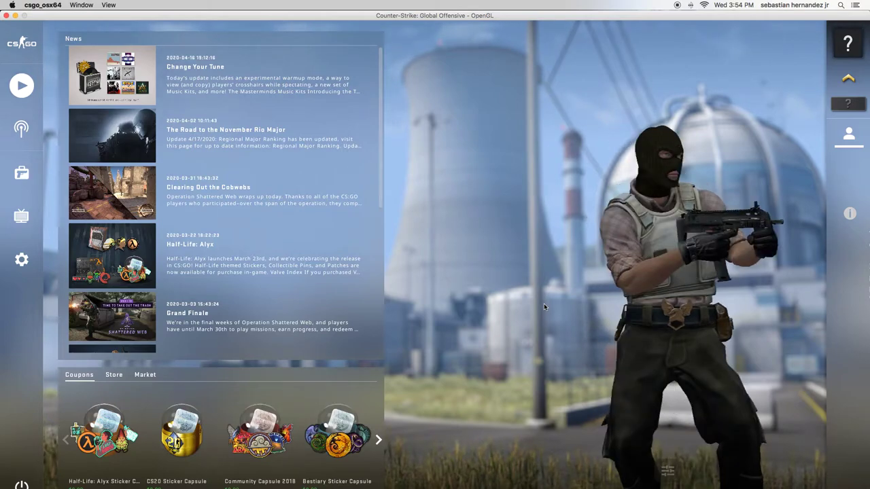
Raise the volume, pick surf_kitsune under Play > Workshop Maps, and bring up its mode choice
key(XF86AudioRaiseVolume)
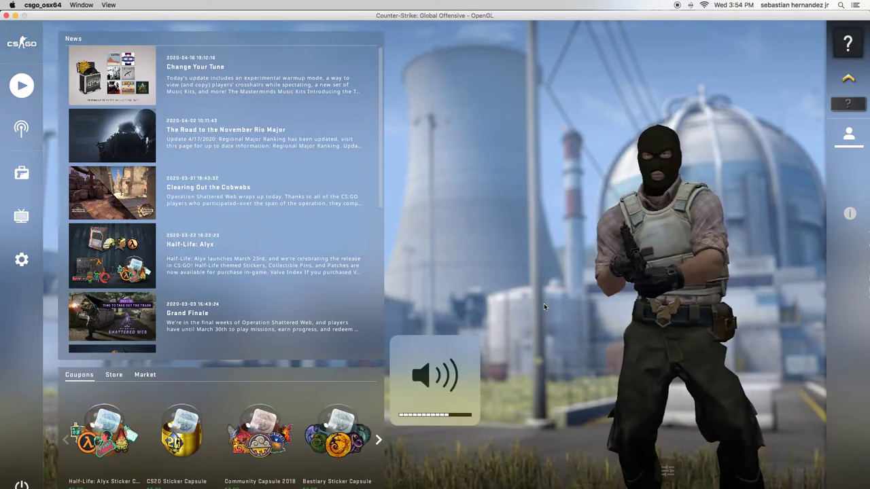
click(23, 91)
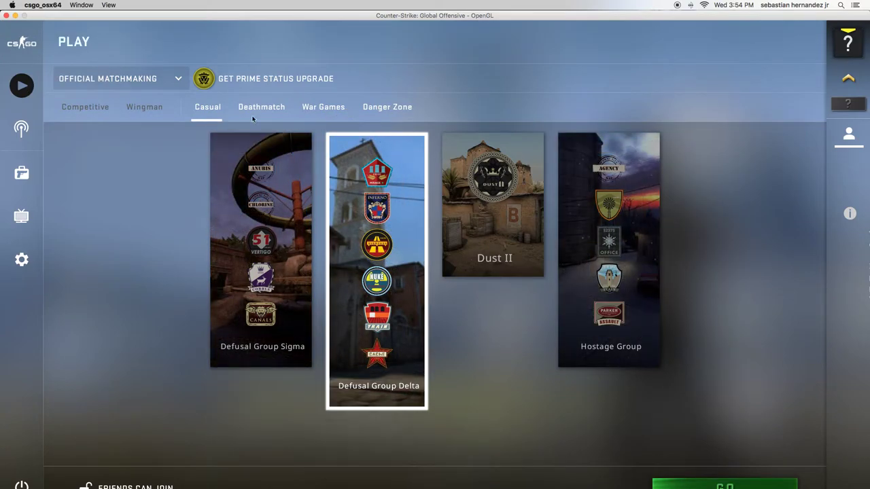
click(179, 79)
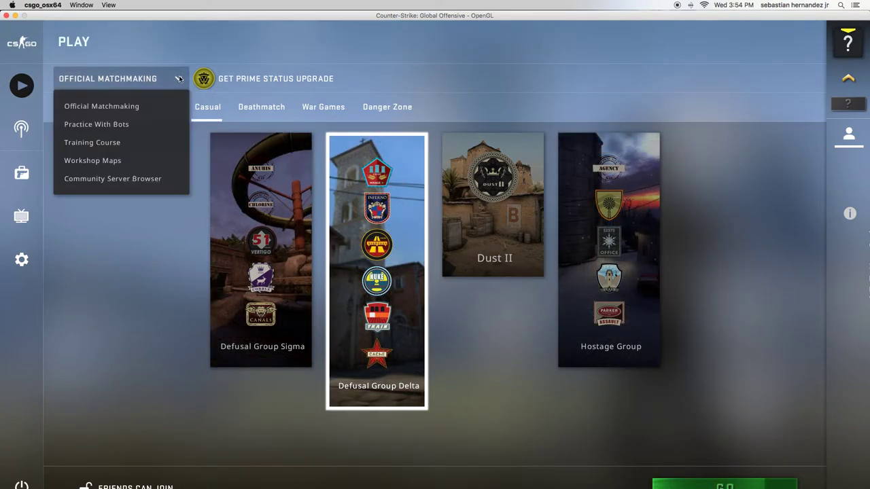
click(102, 161)
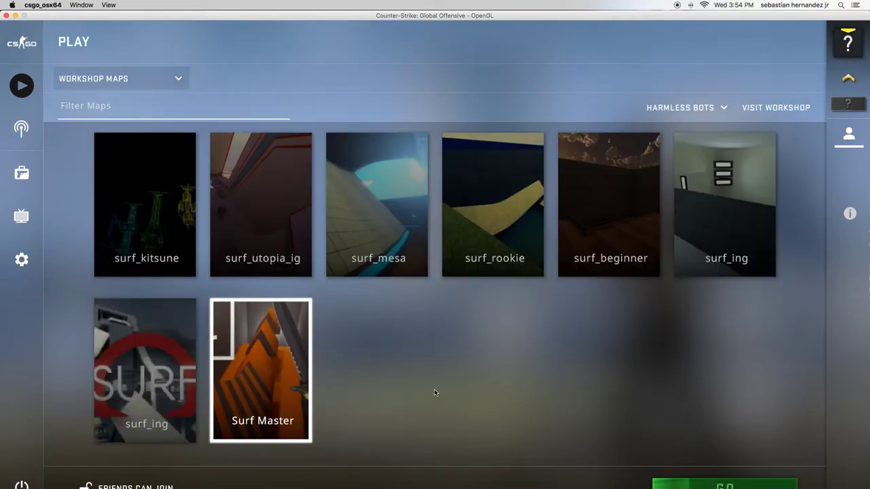
click(157, 227)
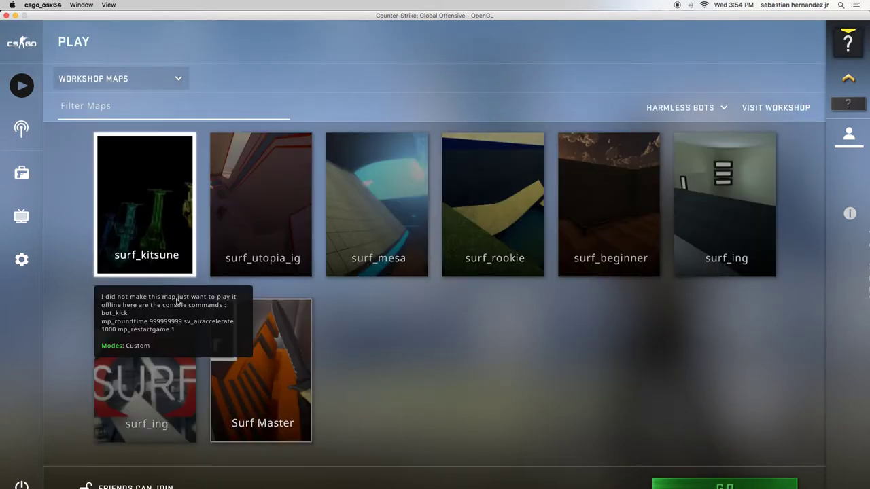
click(749, 486)
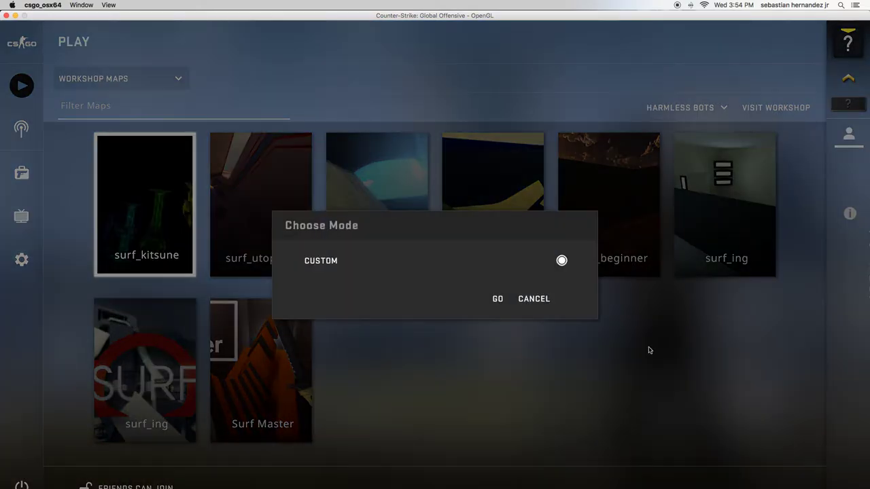
Start the Custom match on surf_kitsune and wait for team selection
click(495, 300)
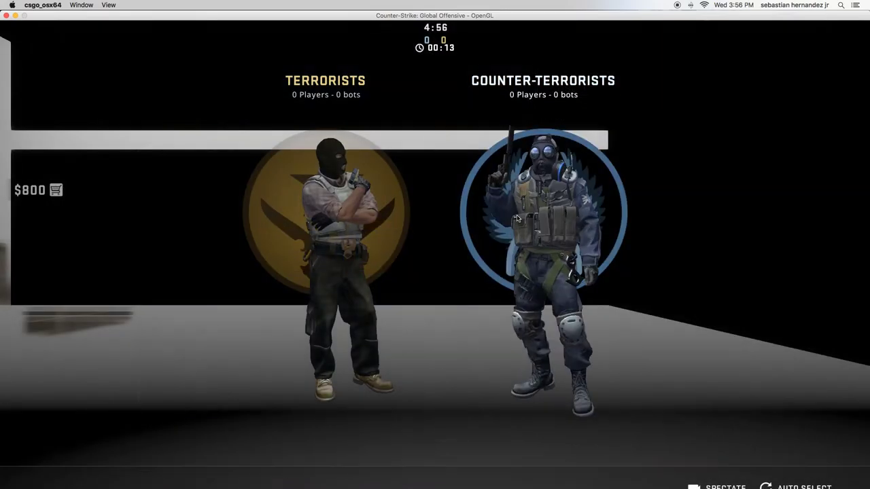
Join the Counter-Terrorists, advance, and shoot the first Terrorist bots with the pistol
click(544, 225)
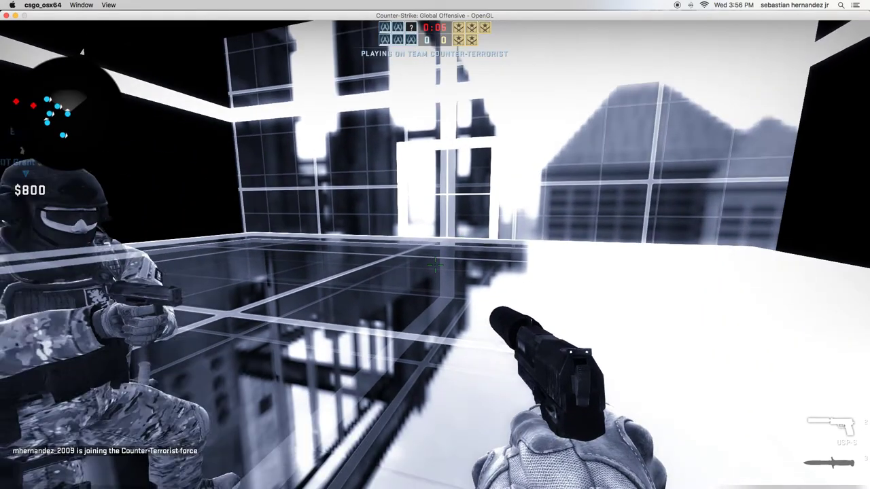
key(3)
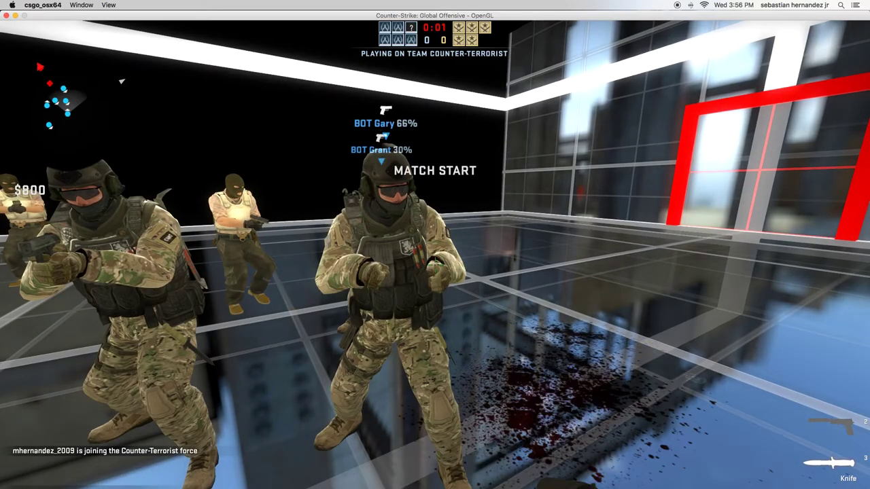
key(f)
key(w)
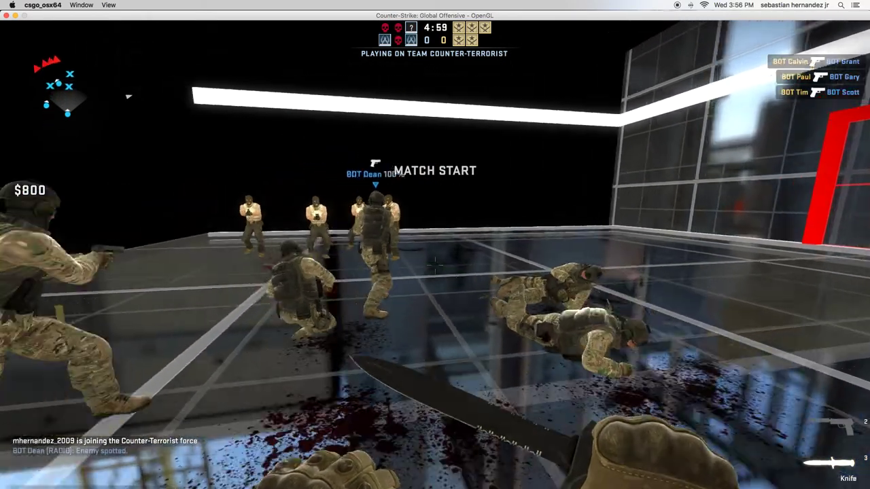
key(2)
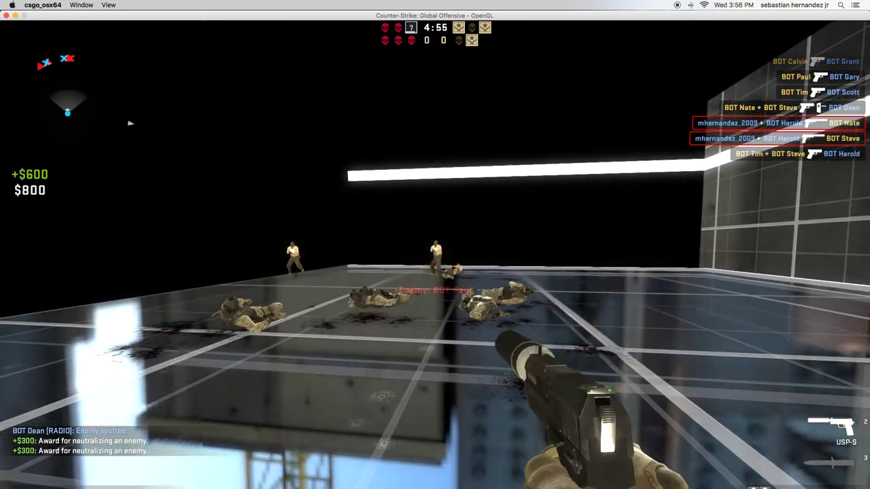
click(435, 245)
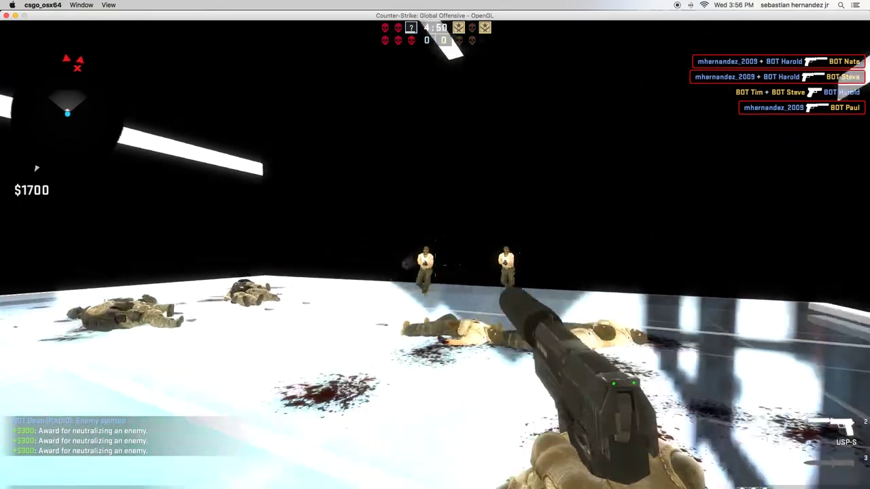
click(435, 245)
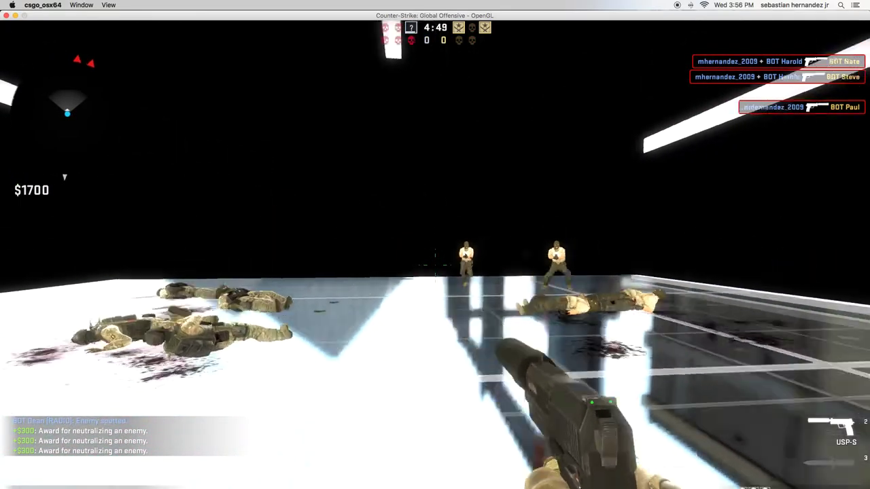
key(f)
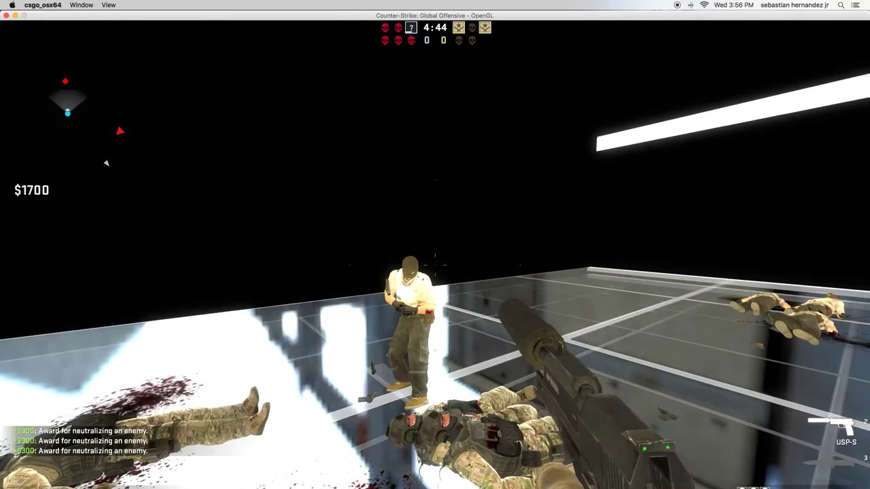
click(435, 265)
Knife a terrorist bot near the black wall, then shoot the last terrorist with the USP-S
key(3)
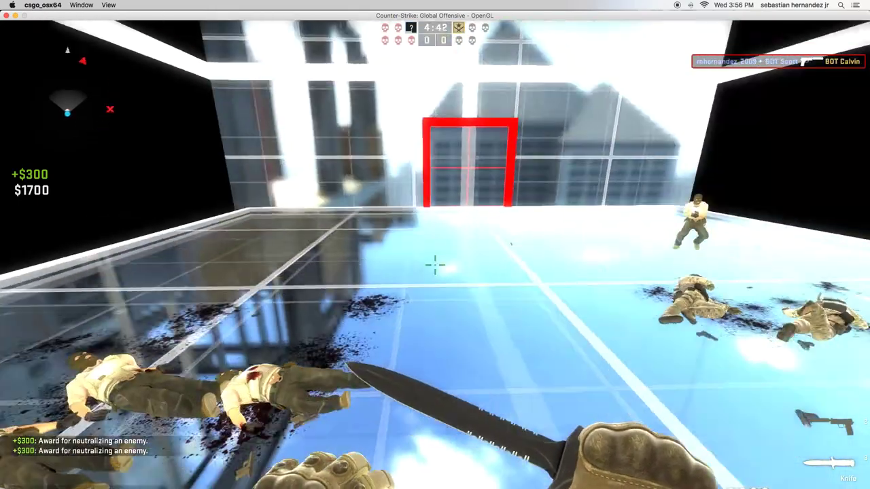
key(w)
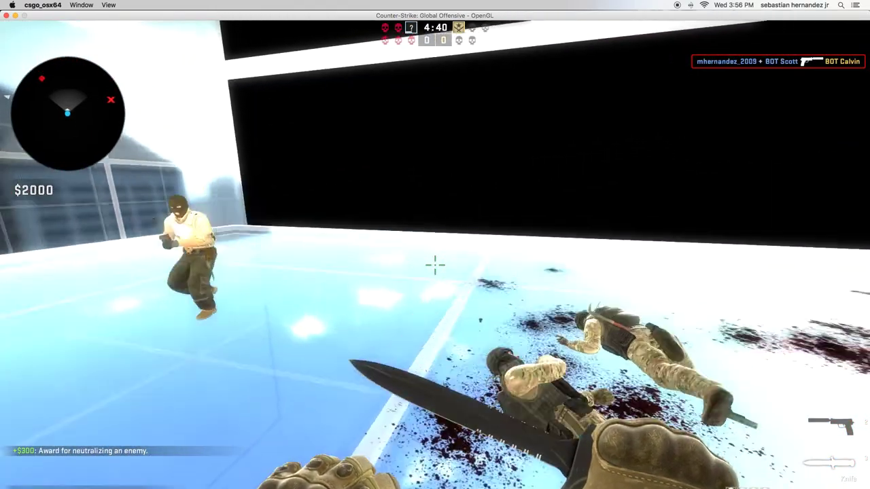
key(w)
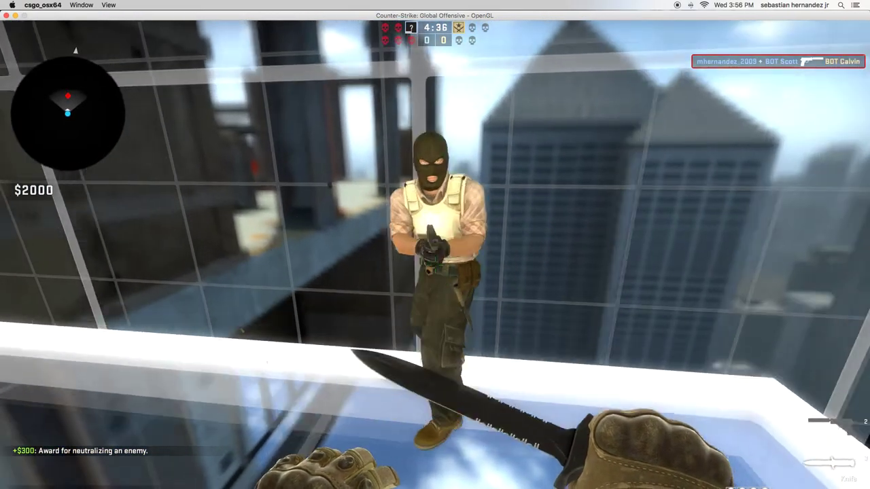
click(435, 265)
click(435, 265)
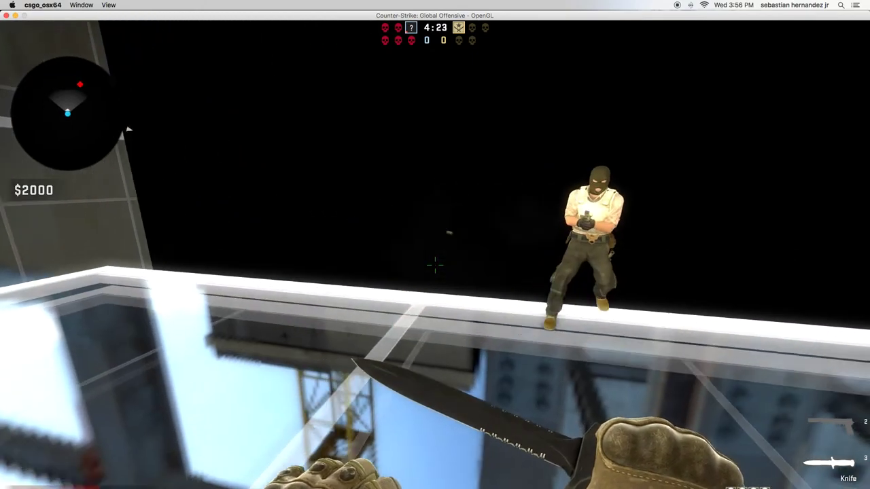
key(2)
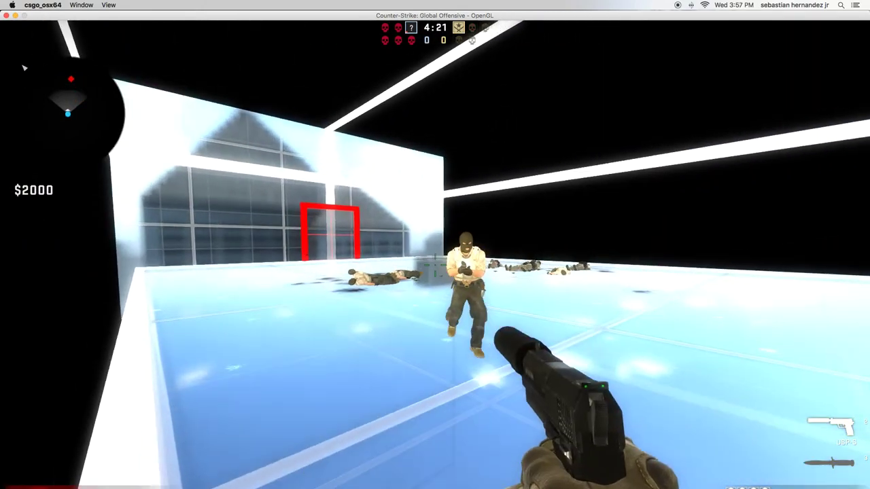
click(24, 68)
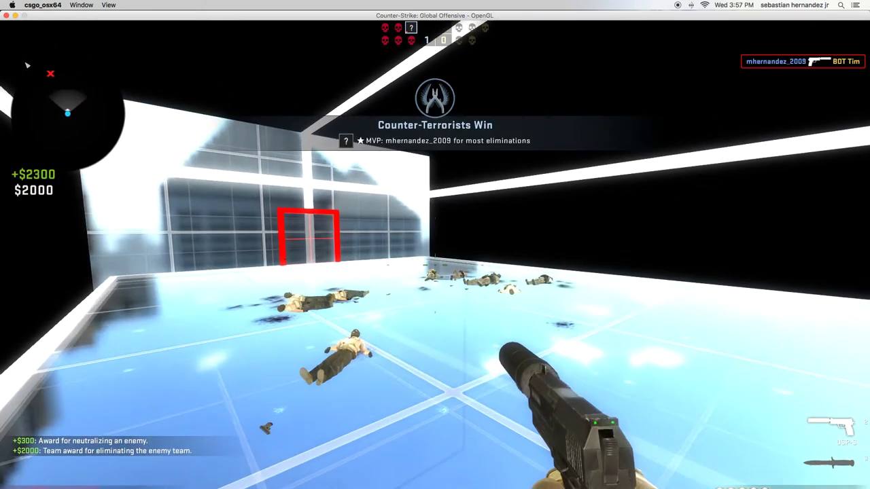
key(w)
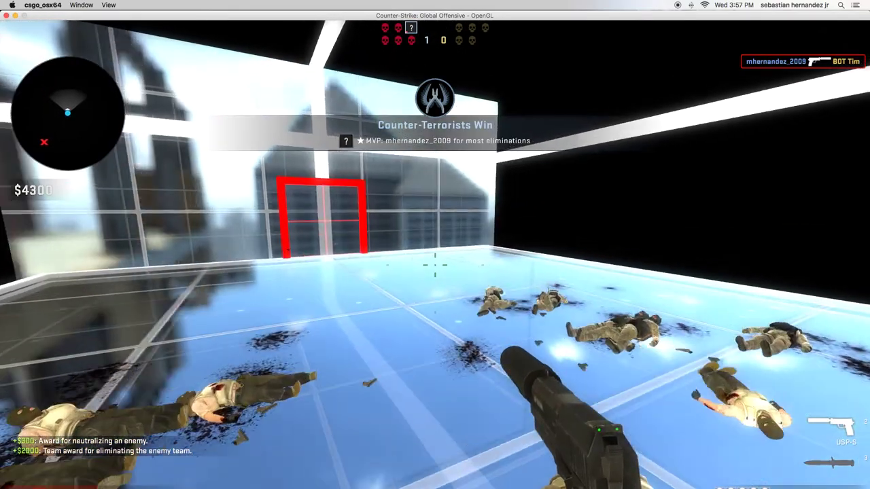
Push toward the red doorway and shoot terrorists across two rounds, including BOT Paul
key(w)
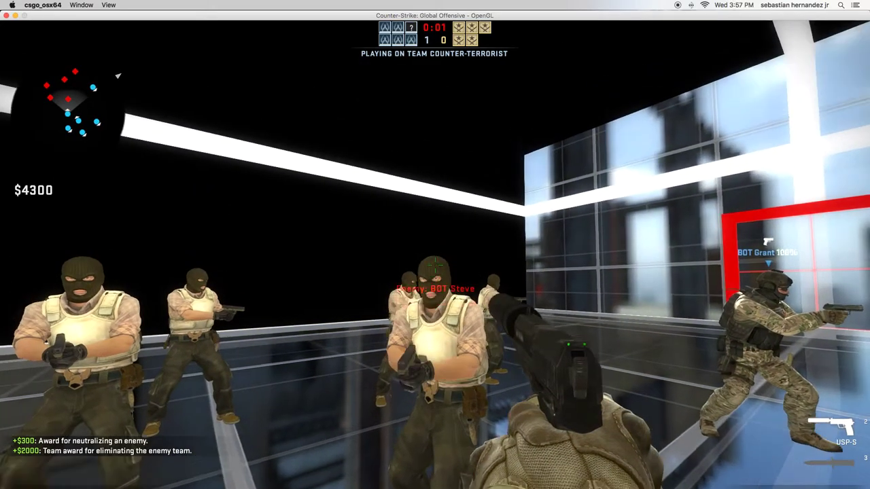
click(435, 260)
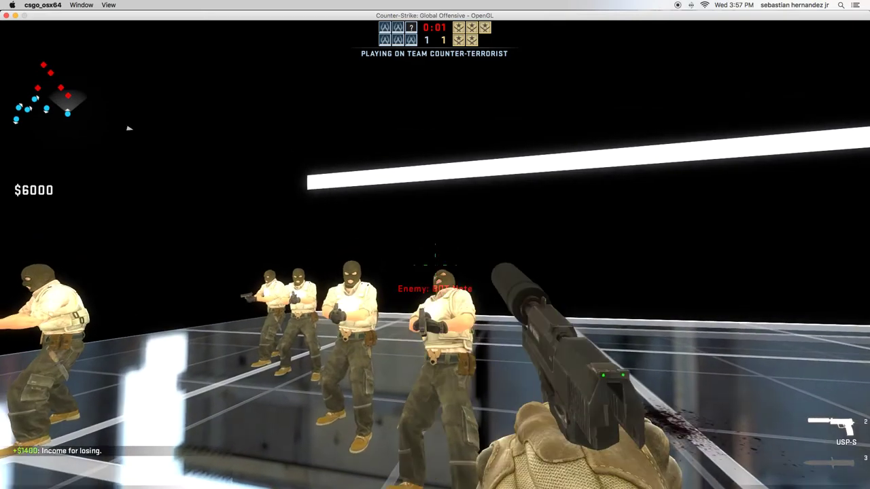
click(129, 128)
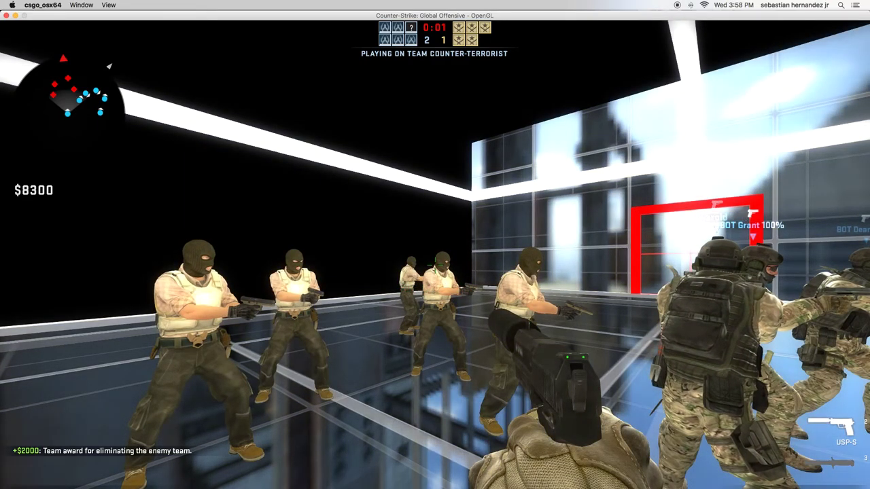
click(435, 261)
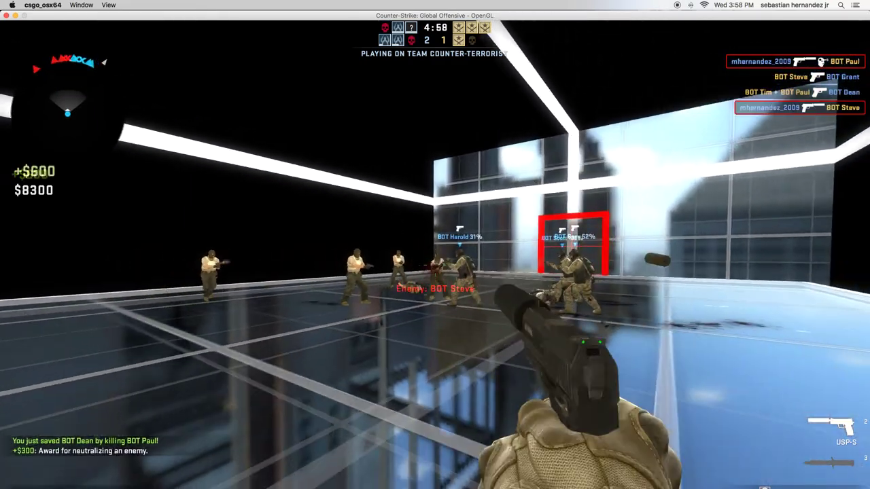
Shoot BOT Calvin, then fire at BOT Paul as the next round starts
key(f)
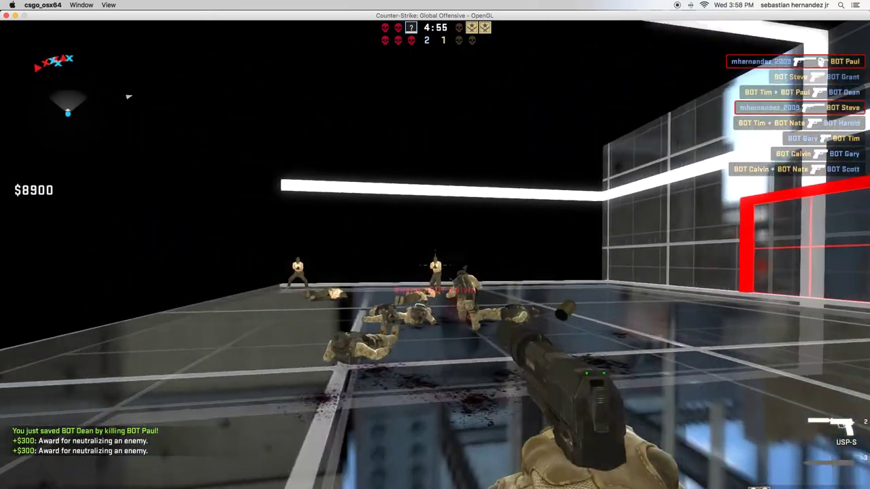
click(435, 265)
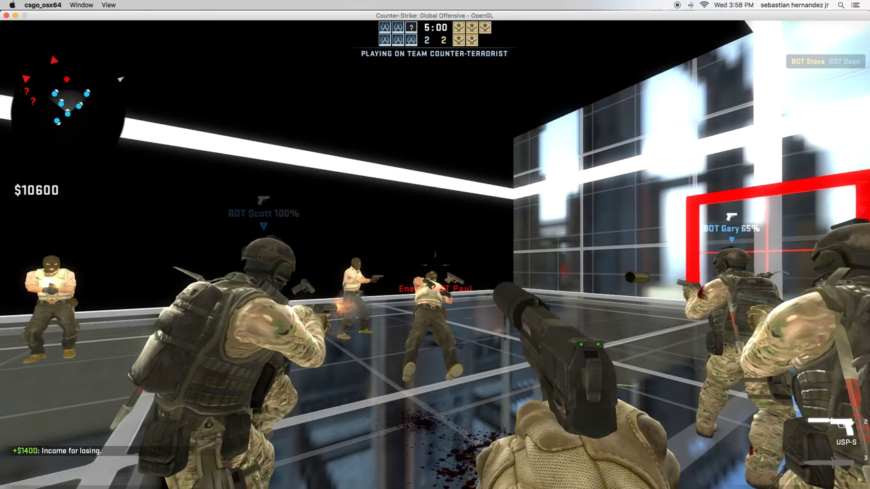
click(435, 245)
click(435, 245)
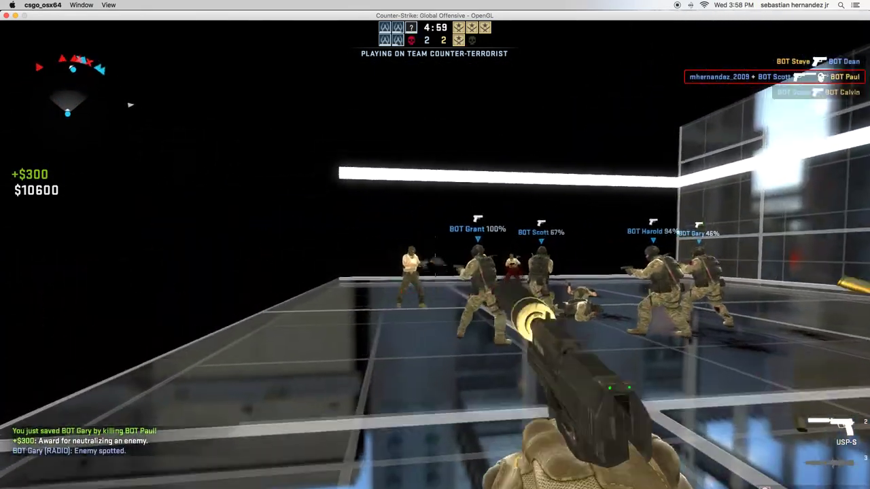
key(w)
Switch to the knife and stab the last terrorists to win the round
key(f)
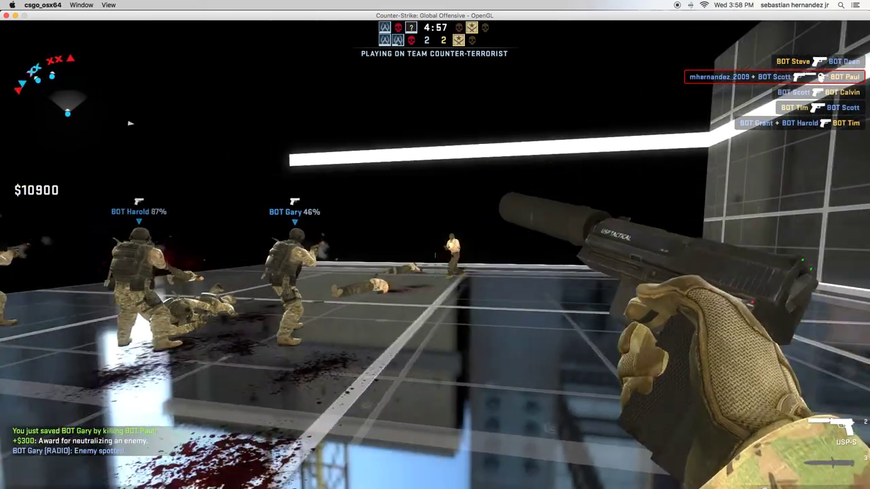
key(3)
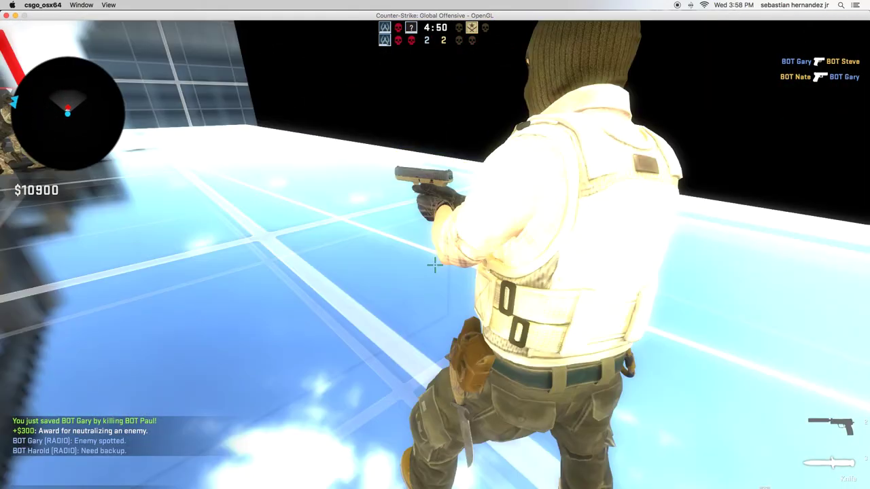
click(435, 266)
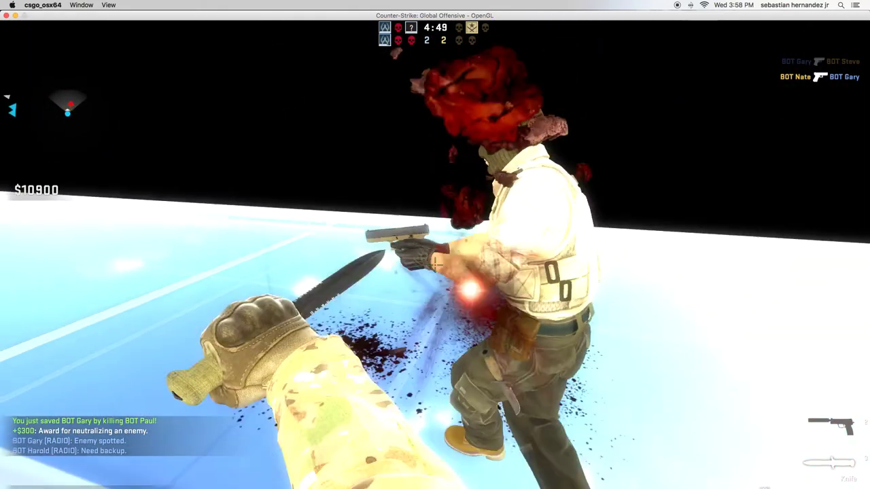
click(435, 265)
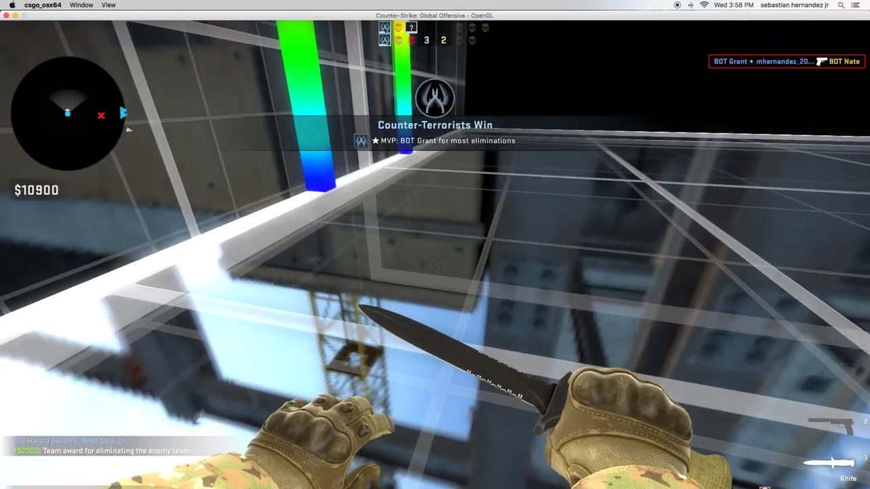
key(f)
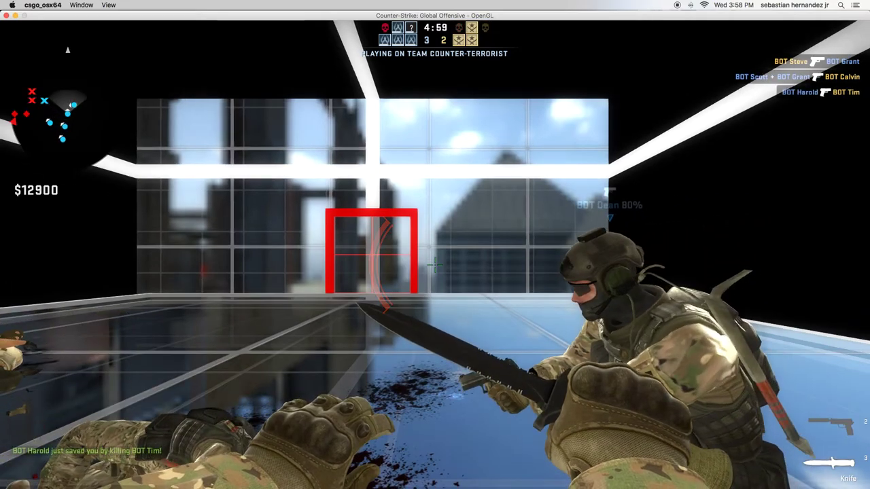
Draw the USP-S and shoot terrorists at round start, killing BOT Steve to win
key(2)
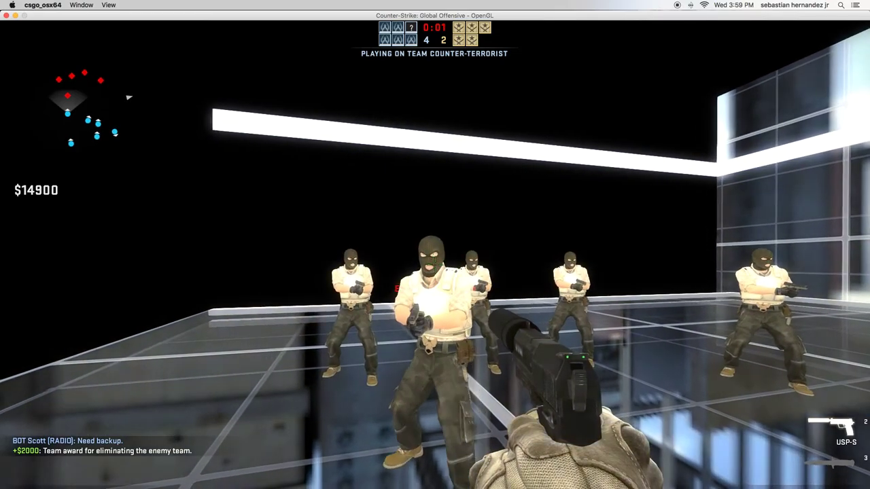
click(435, 244)
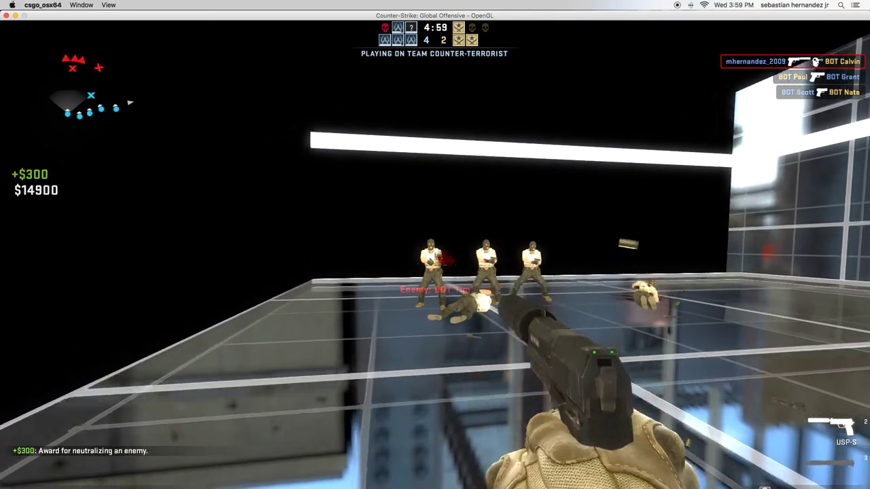
key(f)
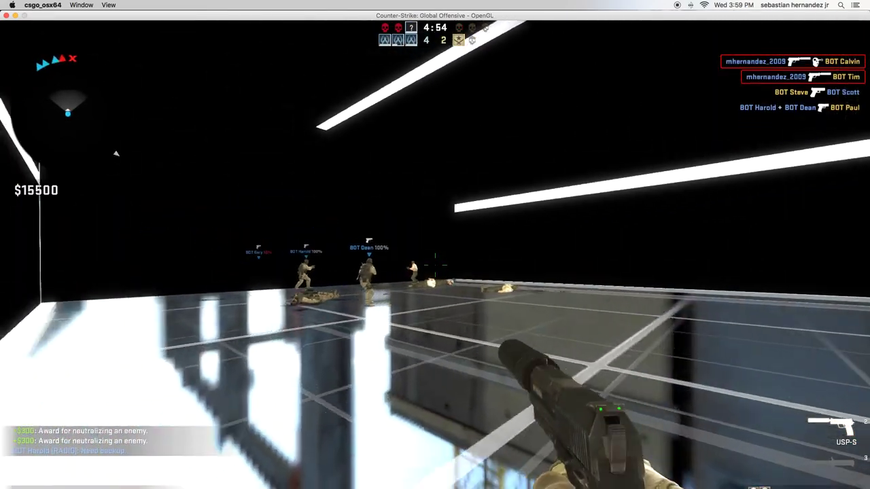
click(435, 263)
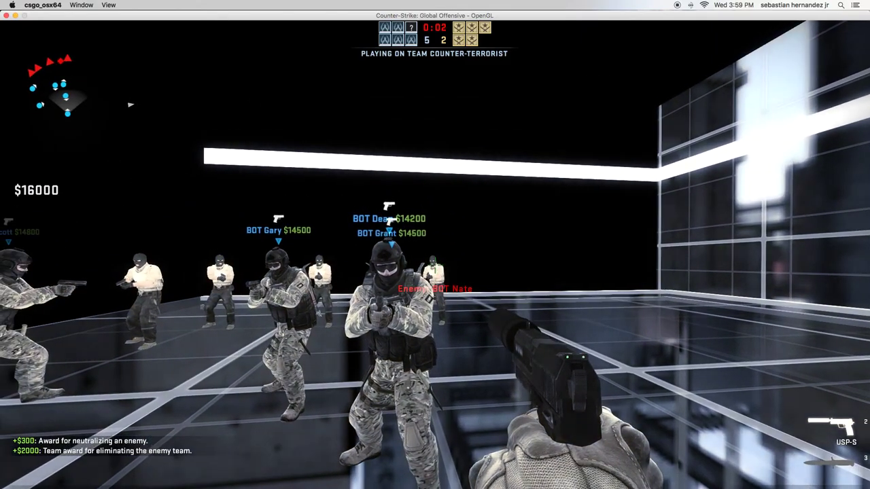
Advance on the bots through the round, then open the in-game menu with Escape
key(w)
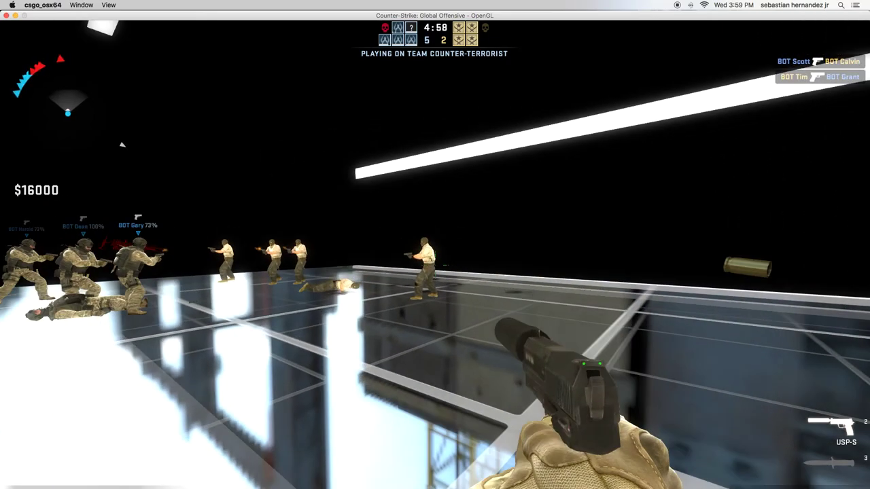
key(f)
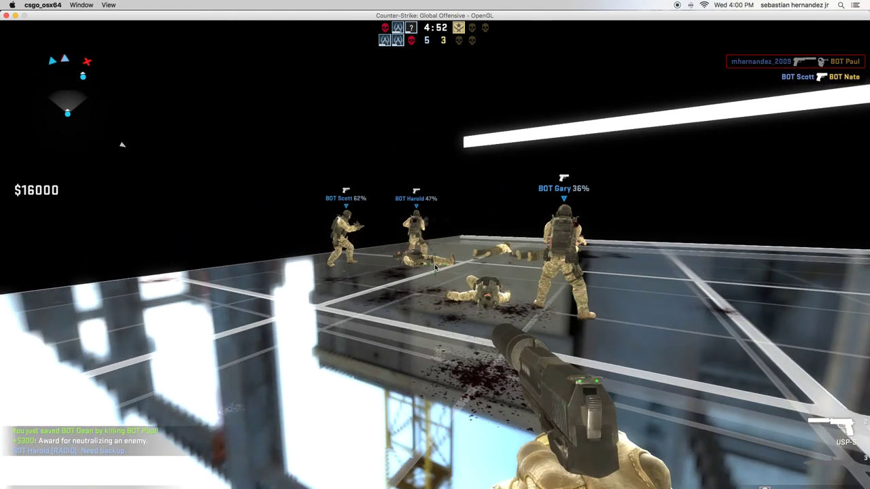
key(Escape)
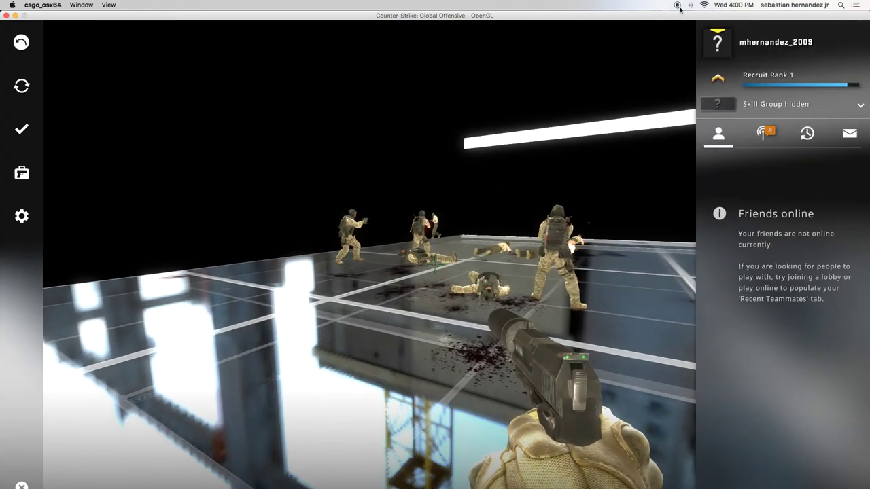